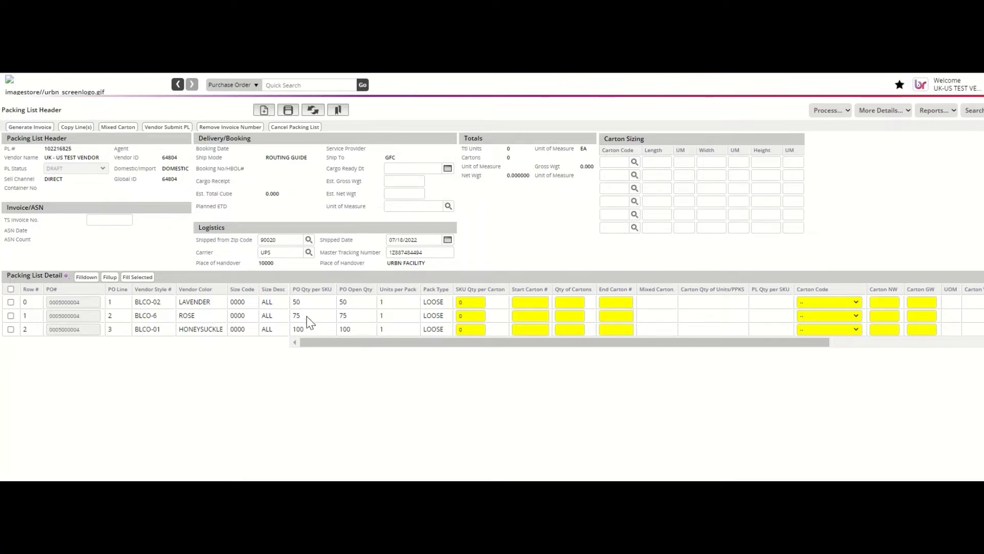
Step: Select the LAVENDER and ROSE lines and combine them into one mixed carton
left_click(11, 302)
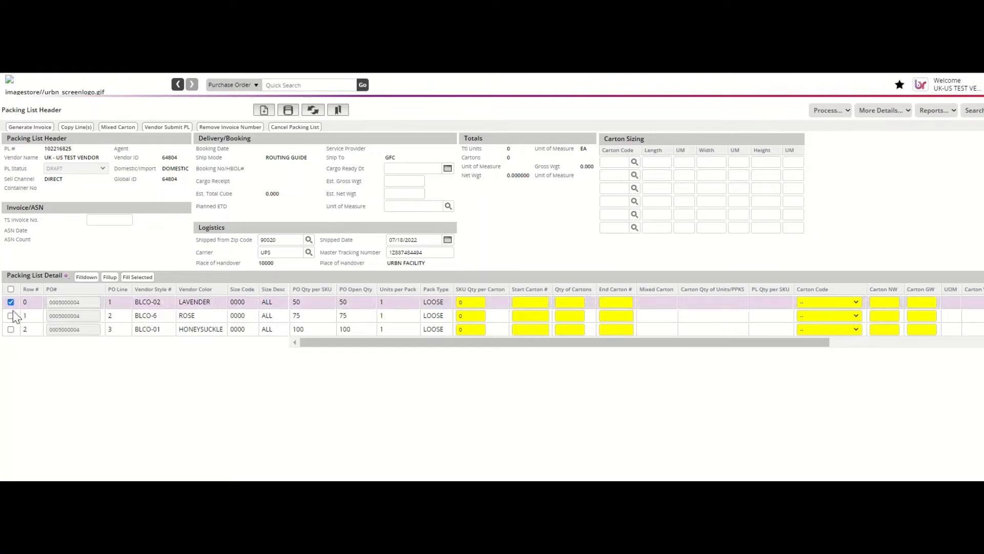
left_click(10, 315)
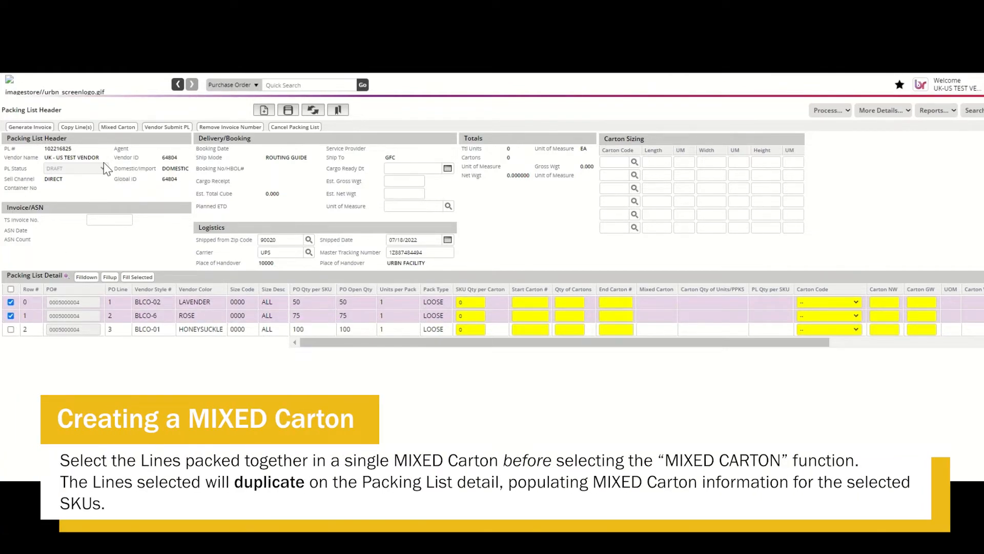
left_click(124, 129)
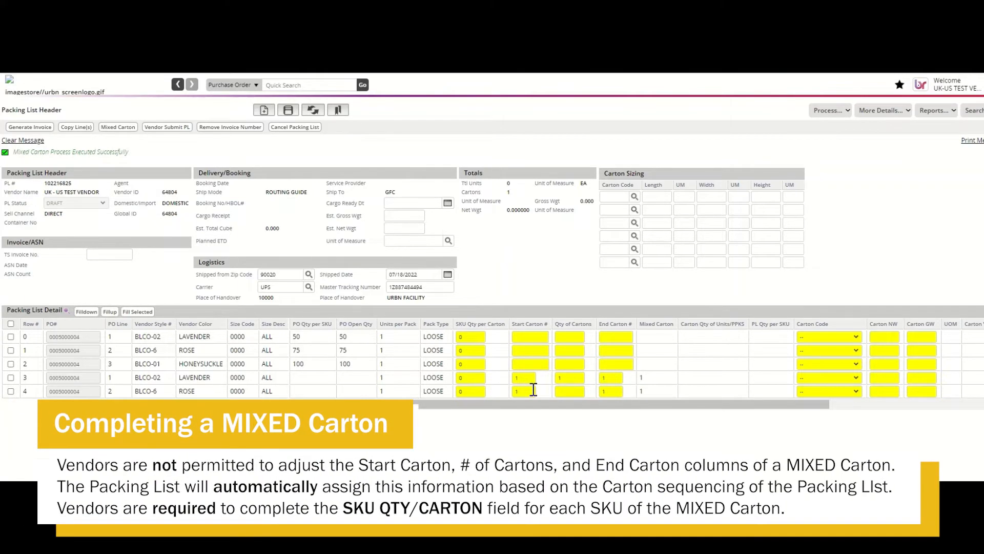
Step: Enter 50 units per carton on both the LAVENDER and ROSE mixed-carton lines and save
left_click(469, 378)
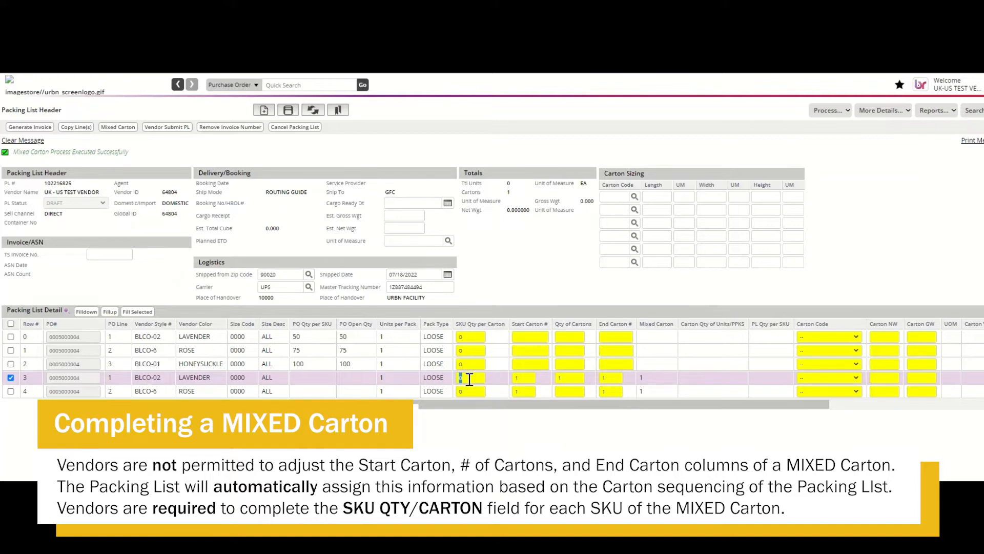
type("50")
left_click(471, 392)
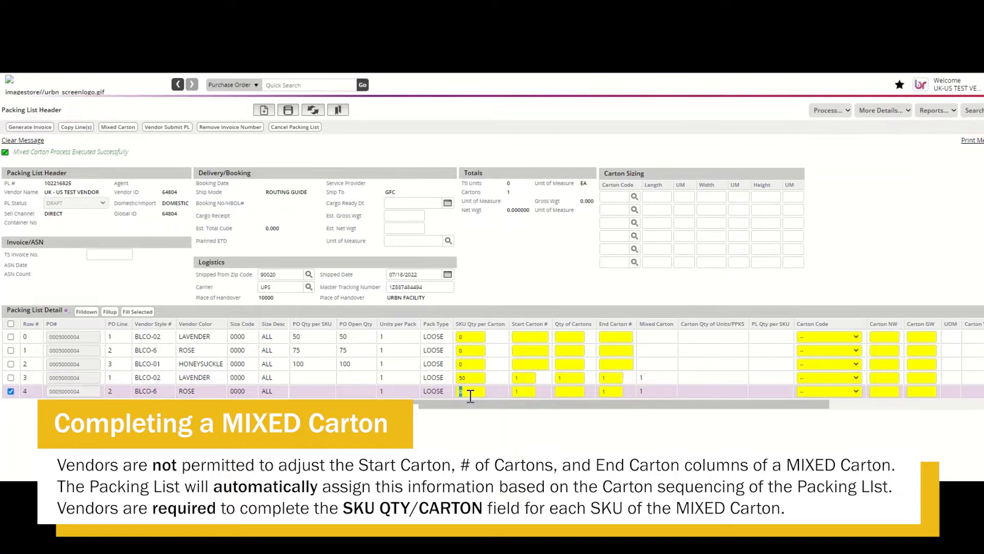
type("50")
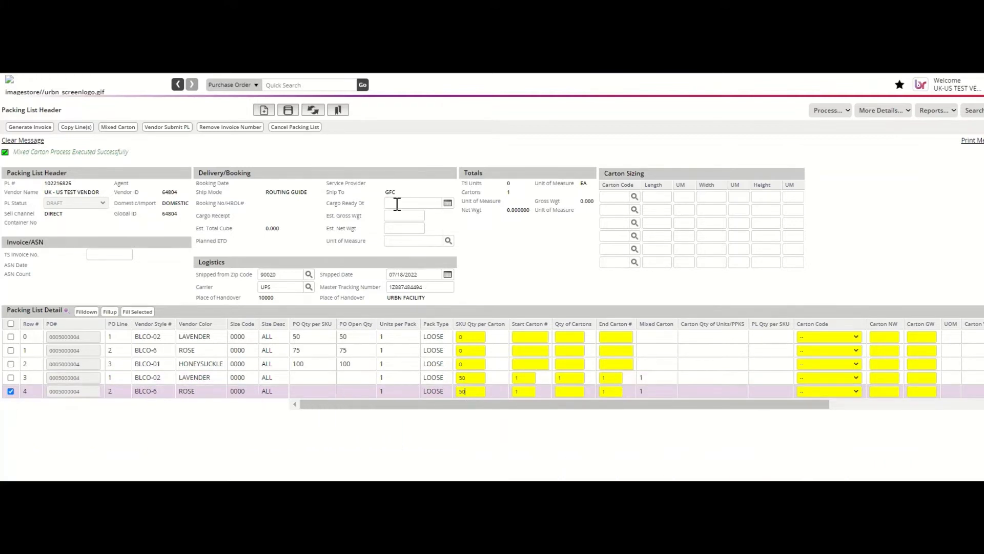
left_click(287, 111)
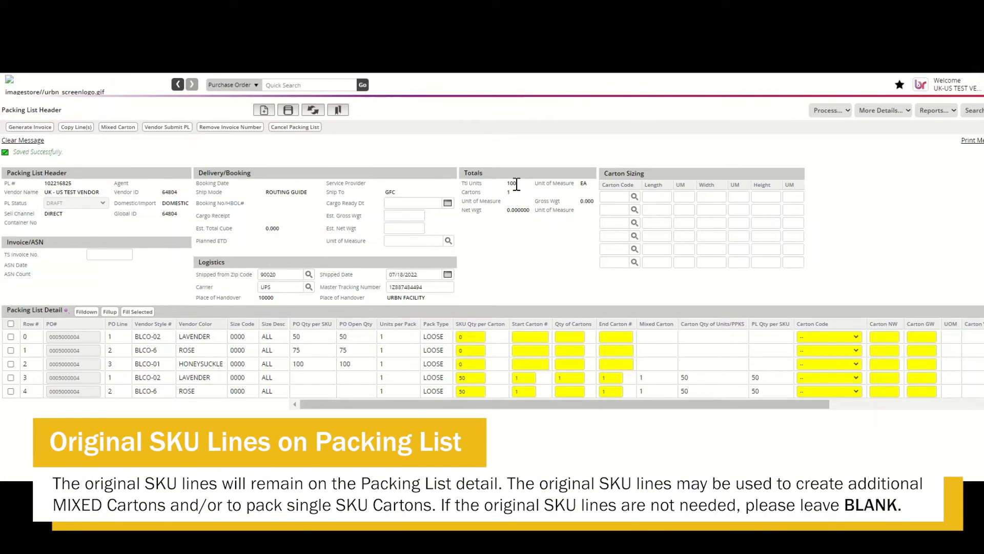
Step: Set the ROSE line to 25 units per carton, starting at carton 2, with 1 carton
left_click(10, 350)
left_click(10, 337)
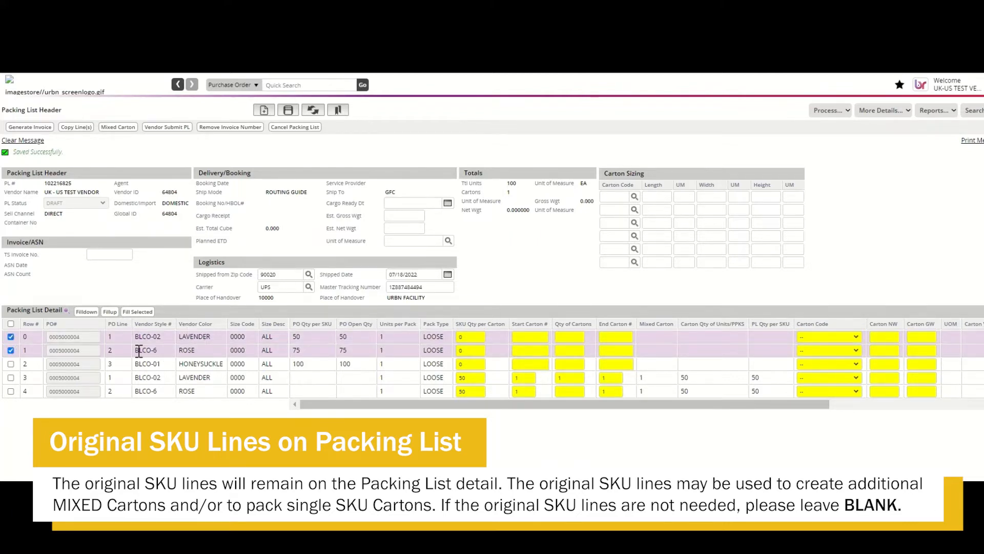
left_click(11, 336)
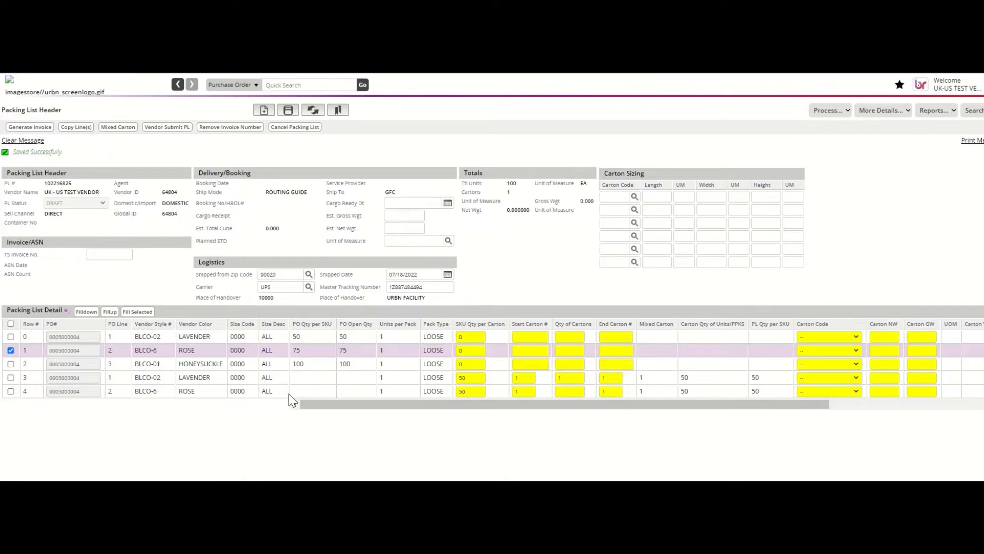
left_click_drag(466, 350, 443, 351)
key("BackSpace")
type("25")
left_click(530, 353)
left_click(580, 351)
left_click(618, 350)
Step: Clear the HONEYSUCKLE line's start carton number and save the packing list
left_click(528, 367)
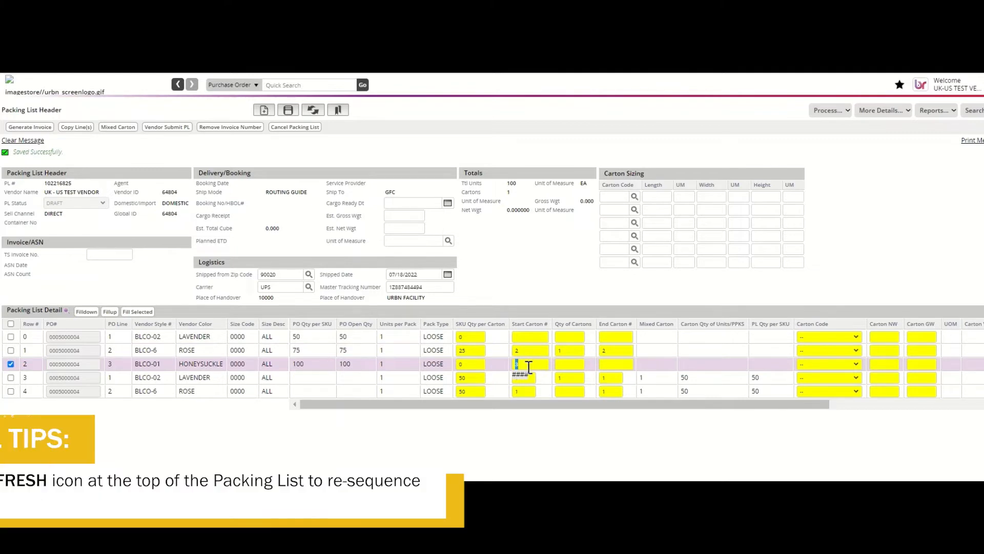
key("BackSpace")
left_click(289, 114)
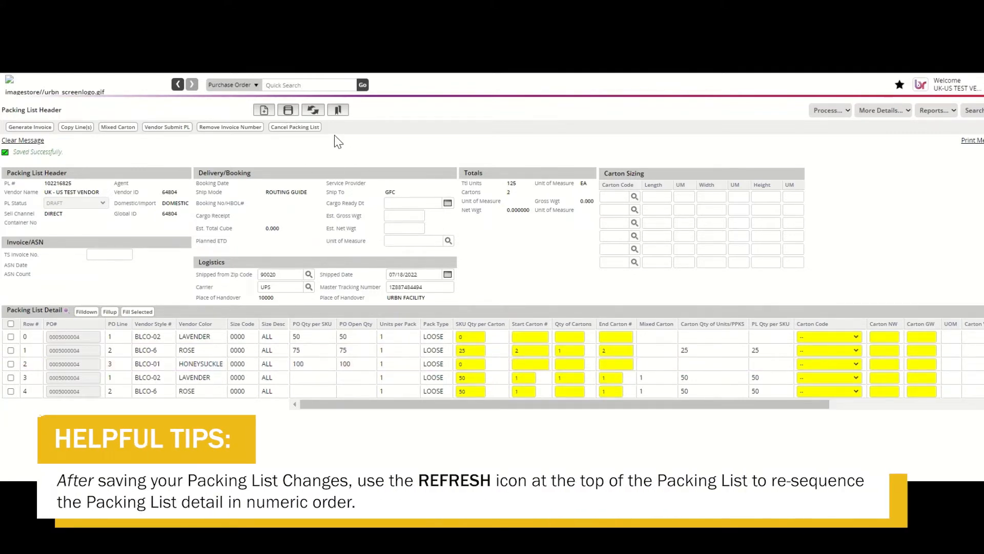
Step: Refresh the Packing List Detail so mixed carton 1 and ROSE carton 2 lines come first
left_click(319, 112)
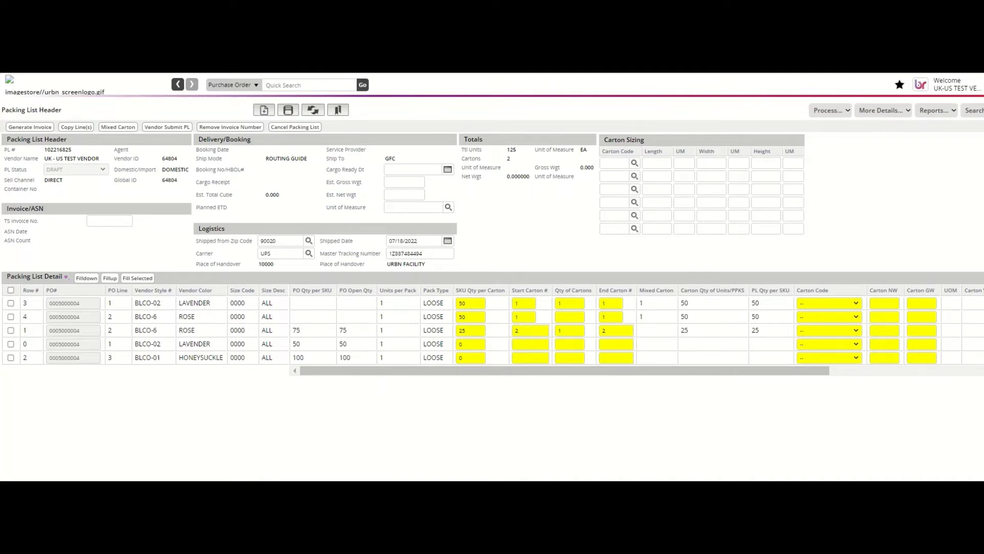
Step: Pack all 100 HONEYSUCKLE units into a single carton as carton 3 and save
left_click(472, 360)
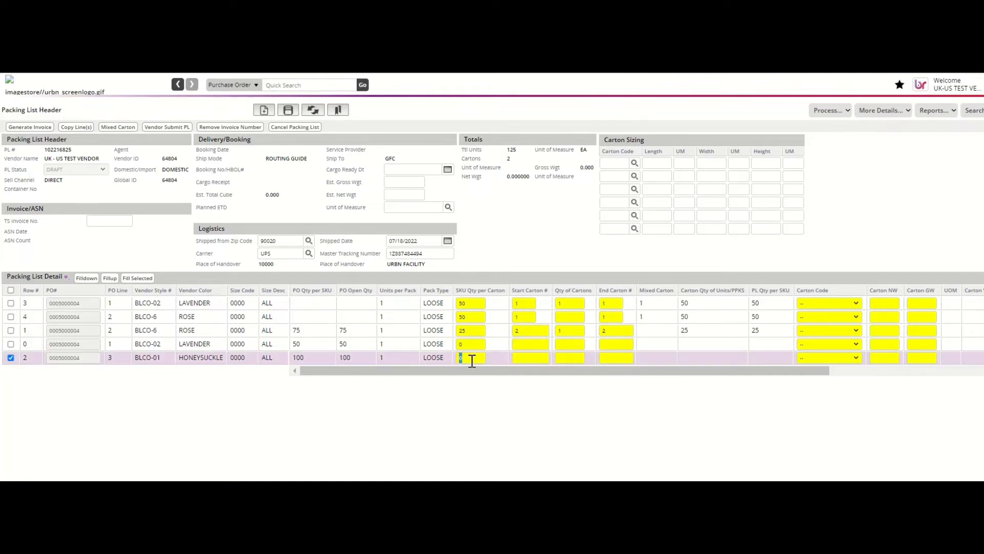
type("100")
key("Tab")
key("Tab")
type("1")
key("Tab")
left_click(288, 110)
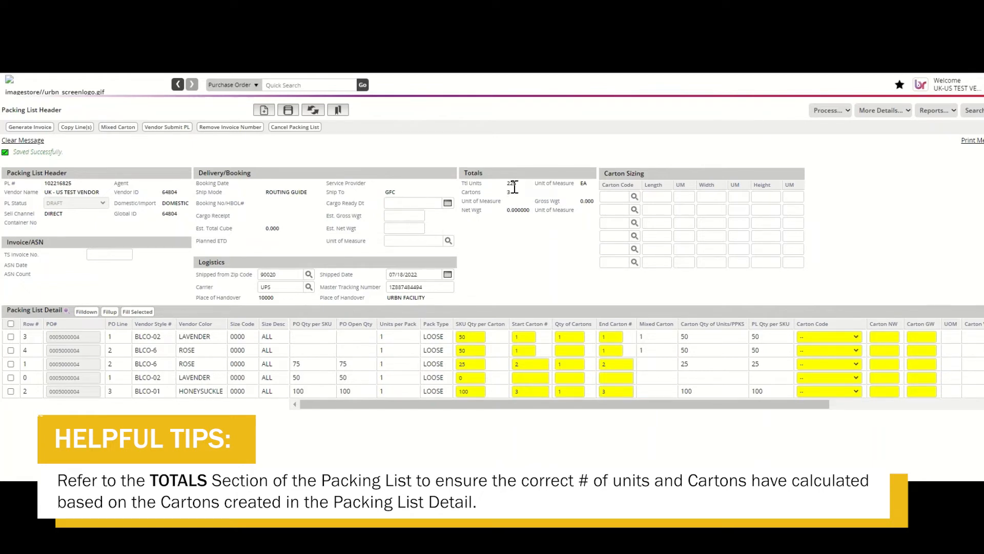
Step: Refresh the detail so cartons 1–3 are listed in order above the unused LAVENDER line
left_click(322, 118)
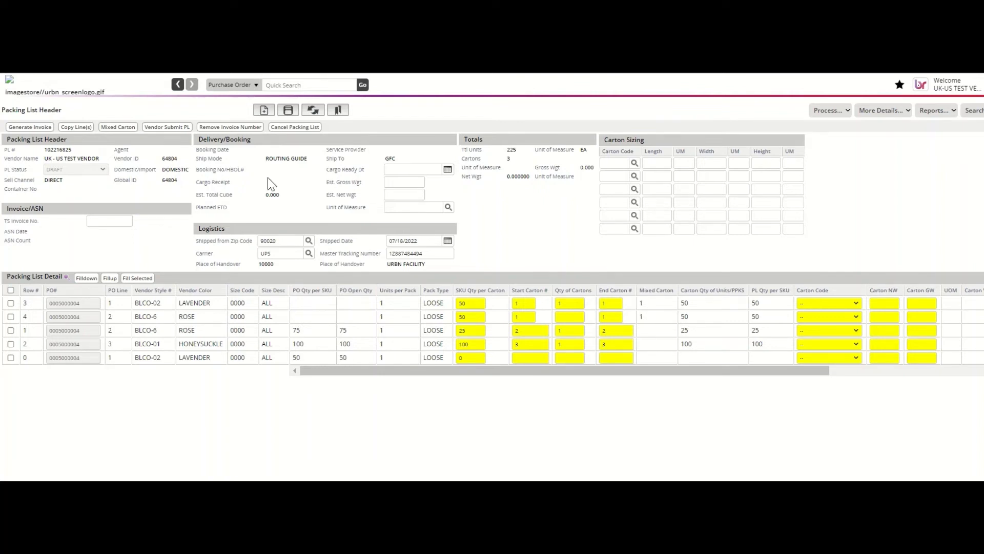
Step: Submit the packing list with Vendor Submit PL to approve it
left_click(173, 128)
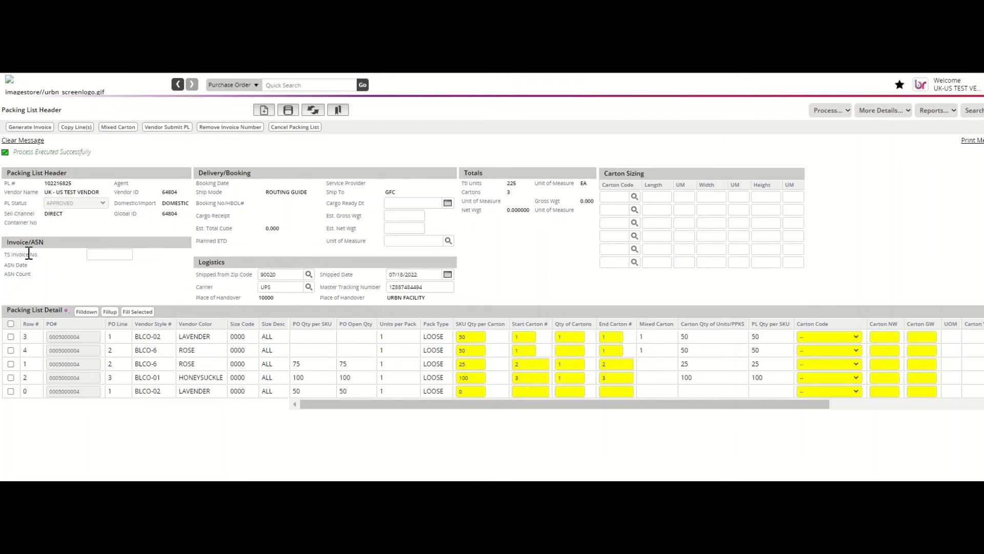
Step: Select the four packed carton lines and print their carton labels as a PDF
left_click(11, 337)
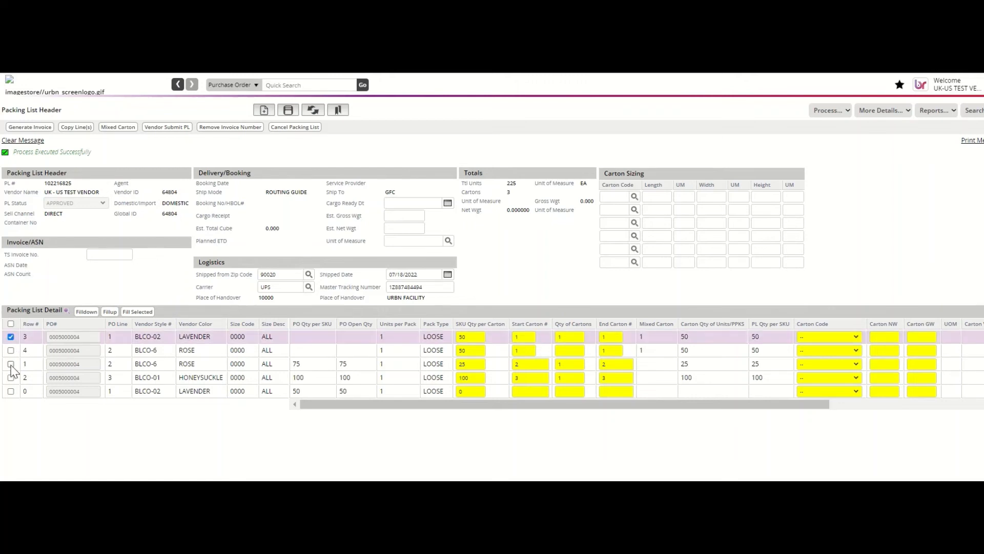
left_click(11, 350)
left_click(11, 364)
left_click(11, 377)
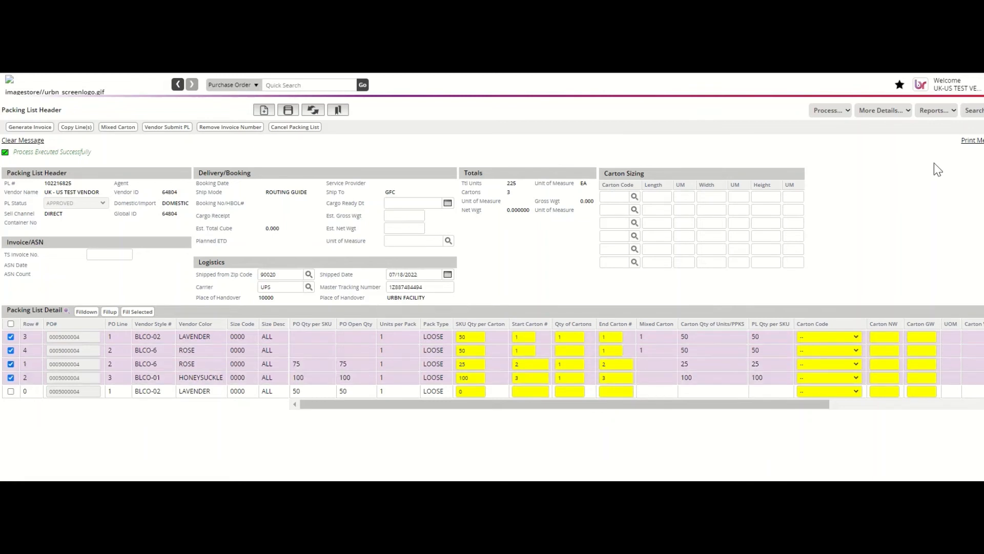
left_click(945, 111)
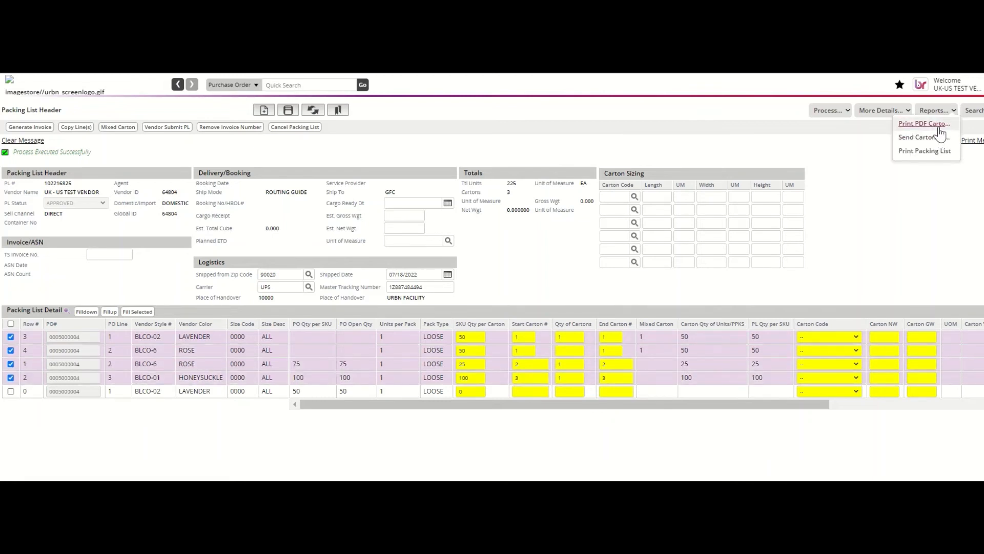
left_click(938, 126)
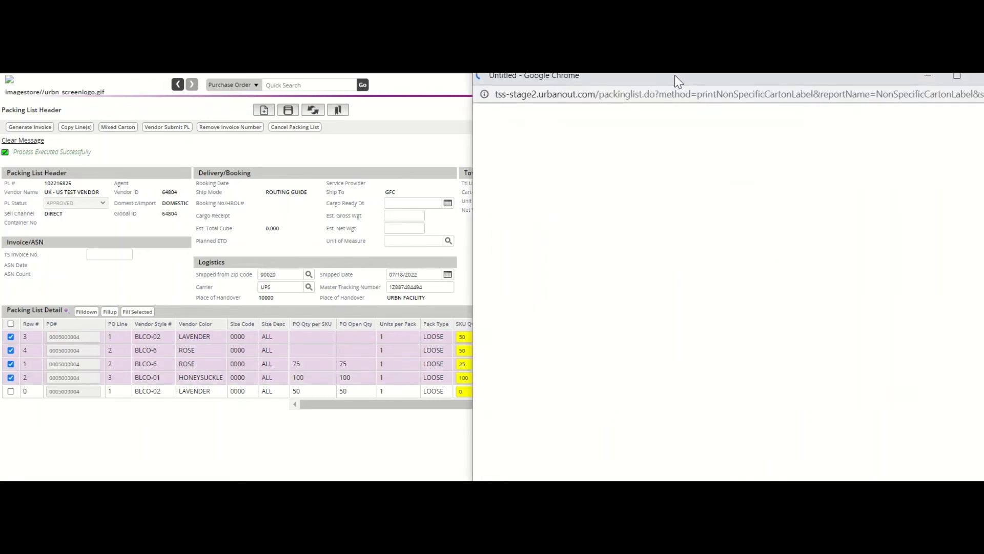
left_click_drag(675, 75, 630, 56)
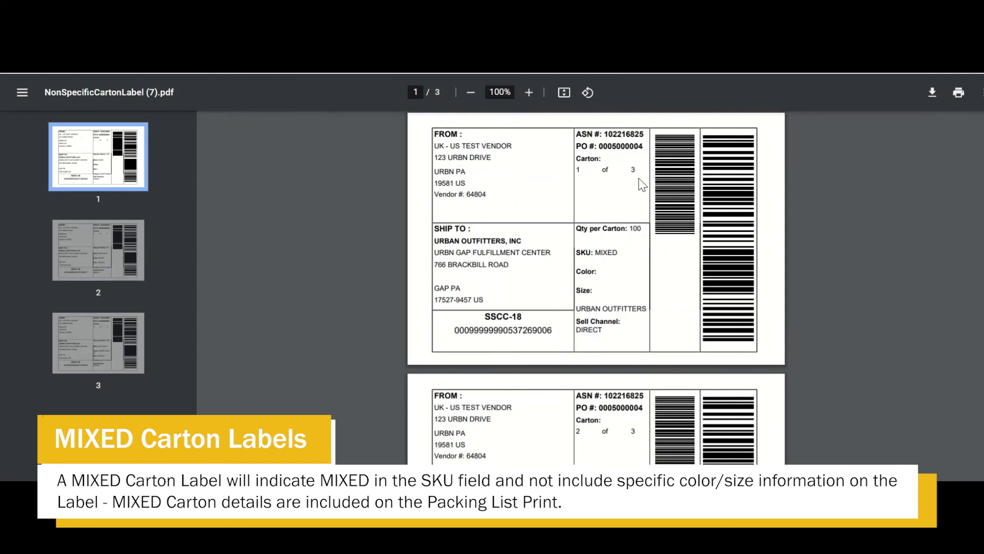
Step: Review all three carton label pages, checking the MIXED SKU on the first label
left_click_drag(614, 252, 574, 253)
left_click(622, 254)
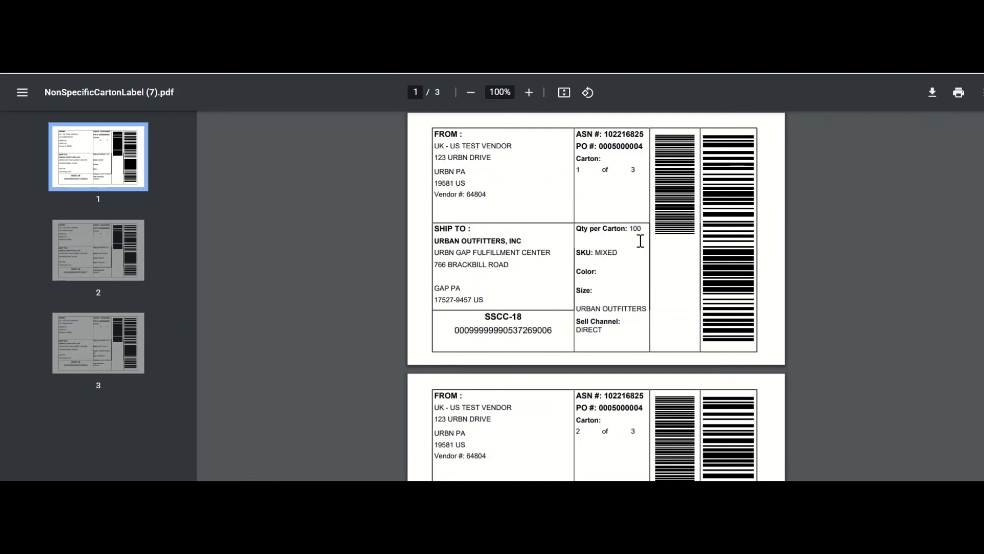
scroll(640, 236, "down", 1)
scroll(640, 235, "down", 4)
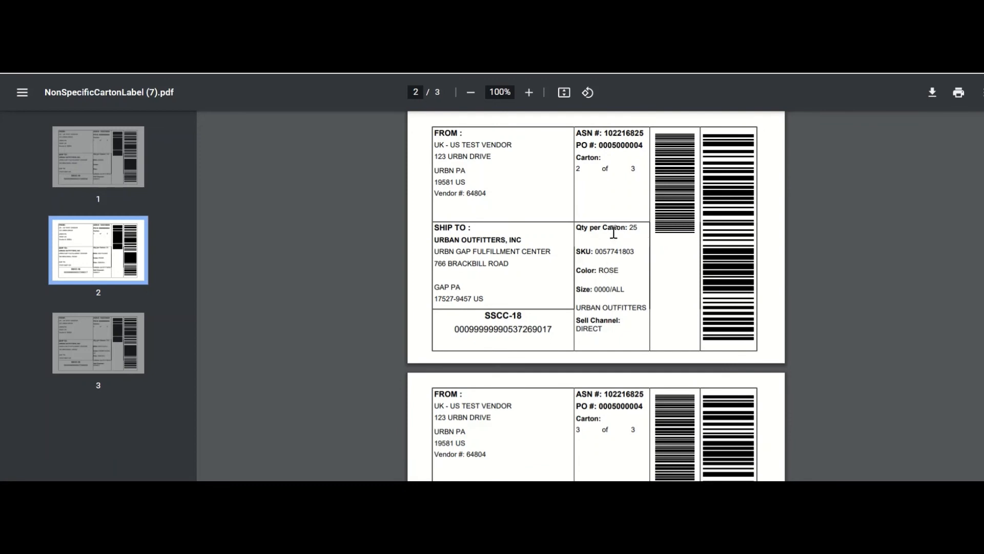
scroll(622, 270, "down", 2)
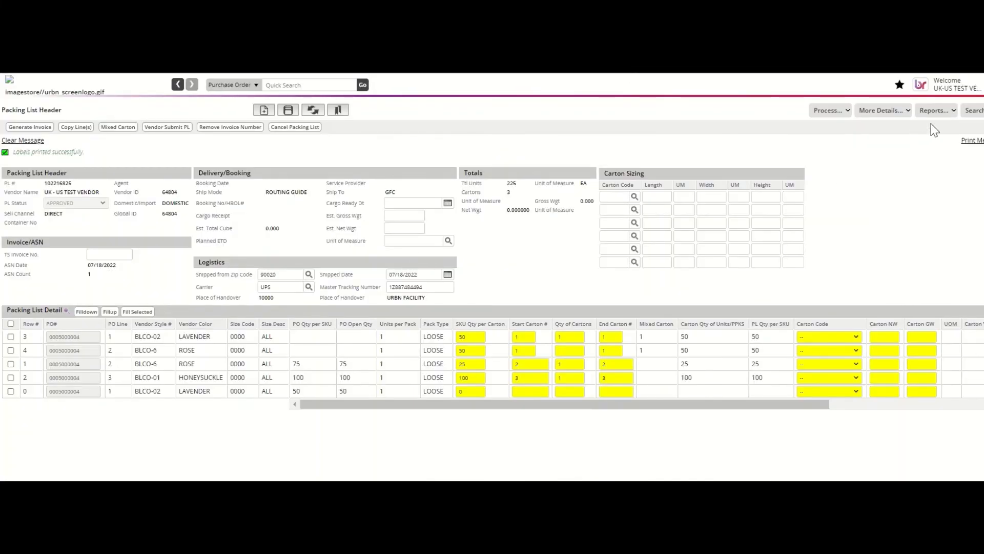
Step: Print the Packing List report, then maximize and zoom into it to read the totals
left_click(934, 111)
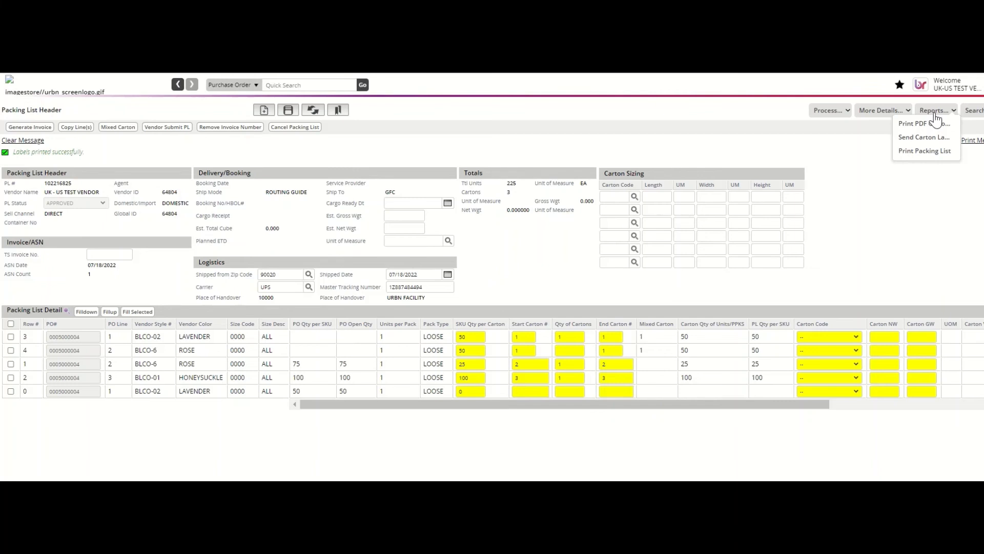
left_click(913, 152)
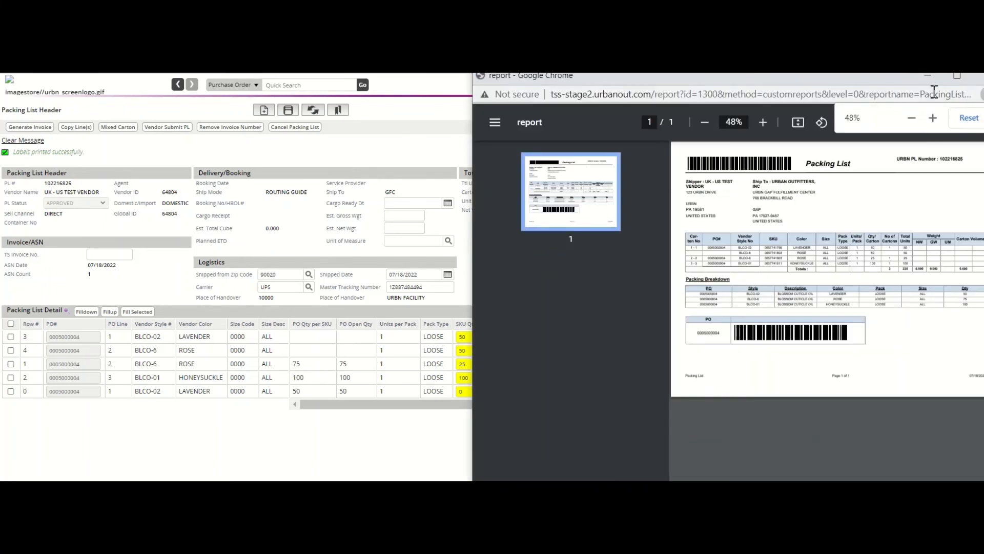
left_click(956, 77)
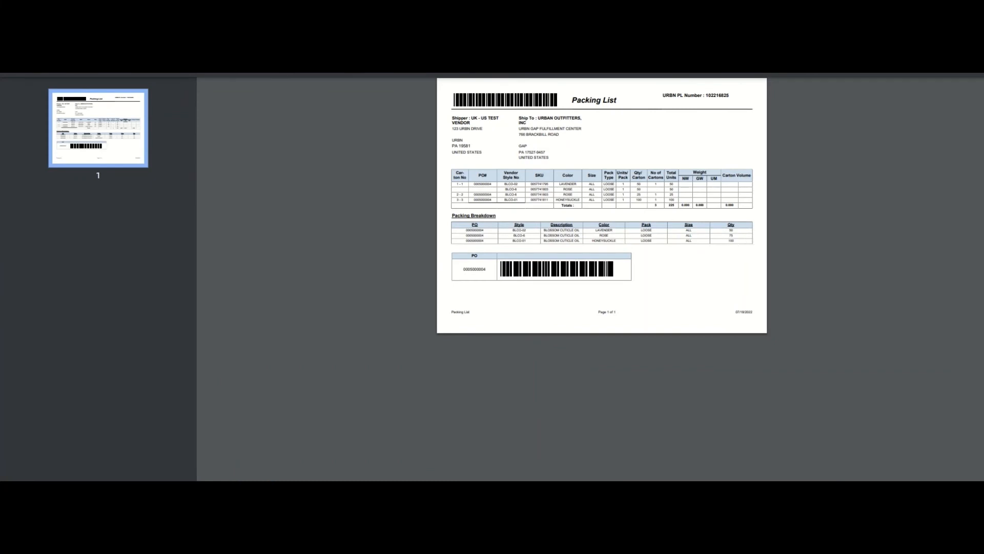
left_click(530, 63)
left_click(530, 63)
left_click(531, 63)
left_click(531, 62)
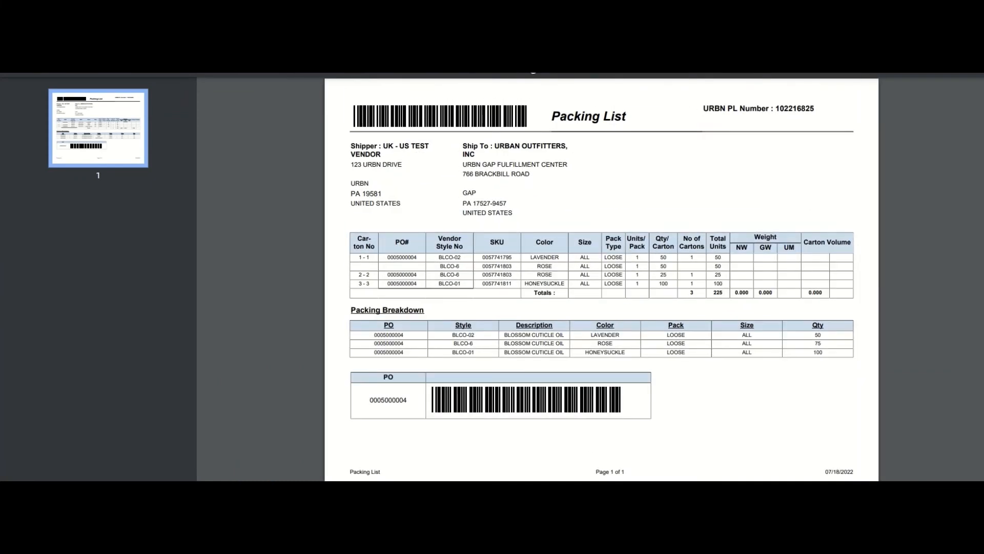